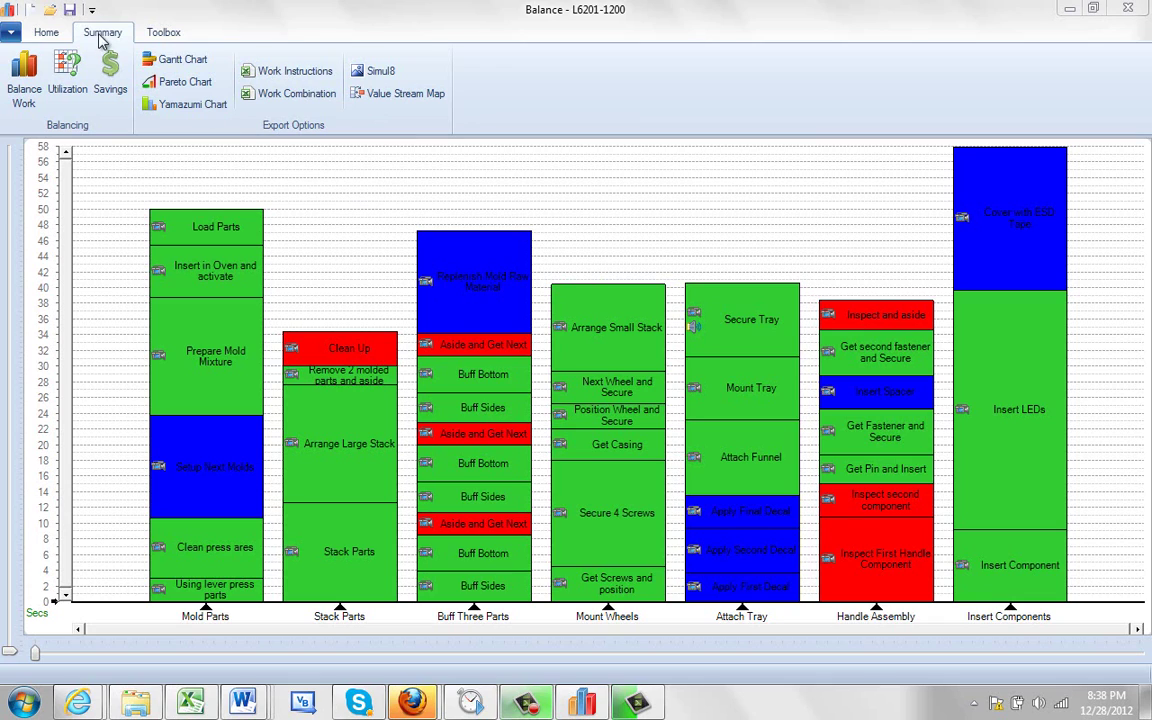
- Export the line's work instructions to an Excel file named WI-L6201-1200 in the Documents folder Timer Pro > Processes > L6201-1200
{"action": "left_click", "coordinate": [285, 74]}
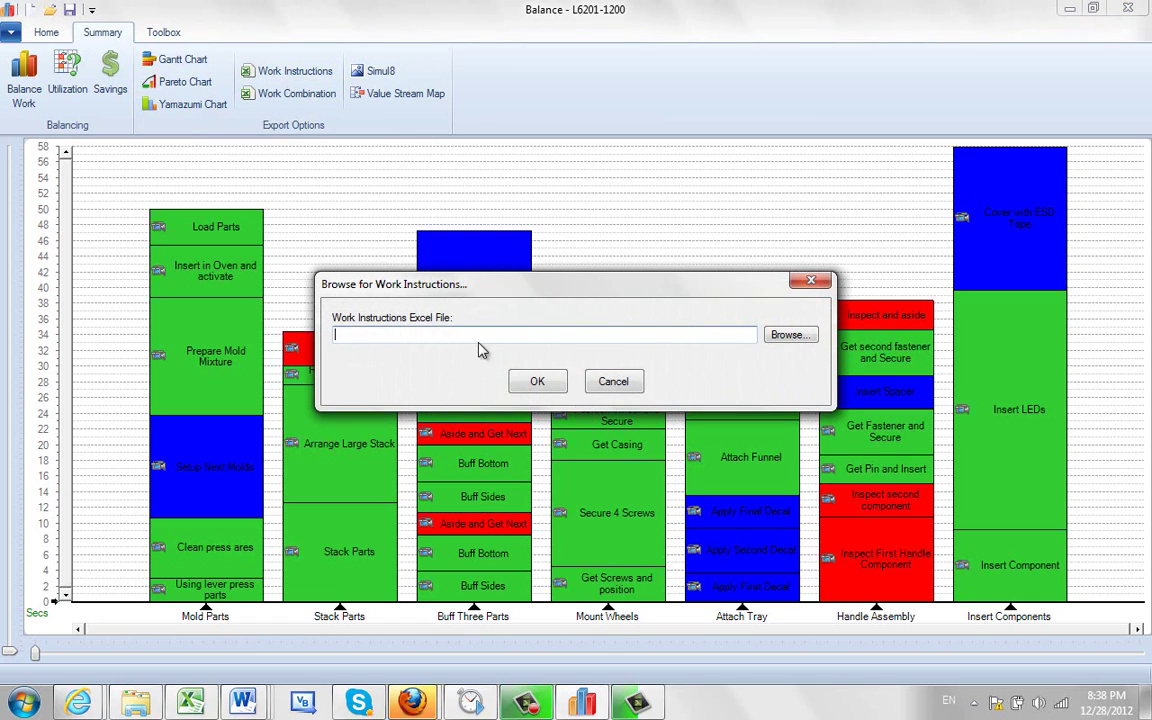
{"action": "left_click", "coordinate": [789, 337]}
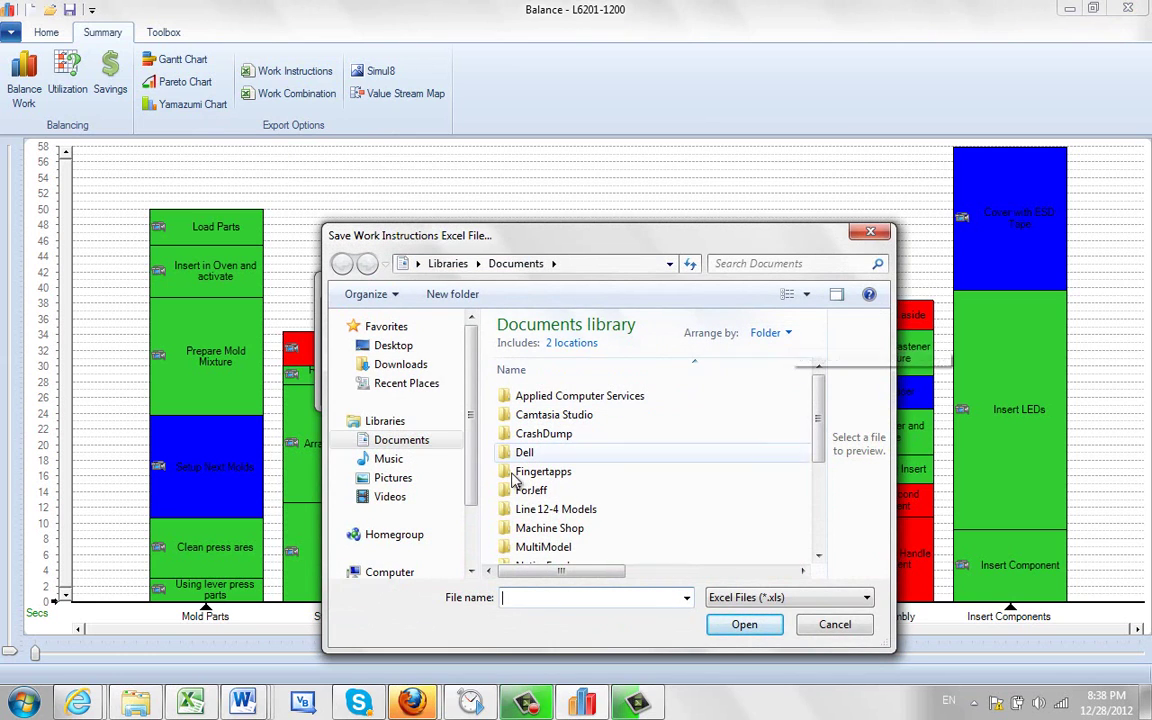
{"action": "left_click_drag", "start_coordinate": [817, 405], "coordinate": [798, 485]}
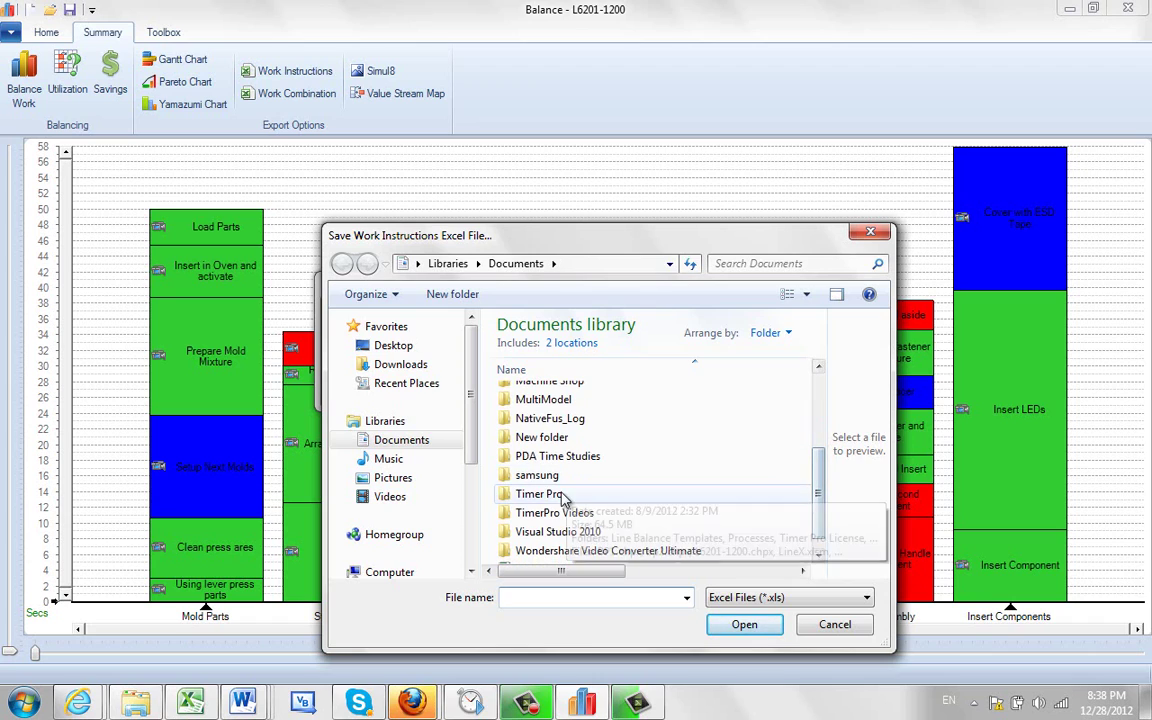
{"action": "double_click", "coordinate": [538, 494]}
{"action": "double_click", "coordinate": [538, 418]}
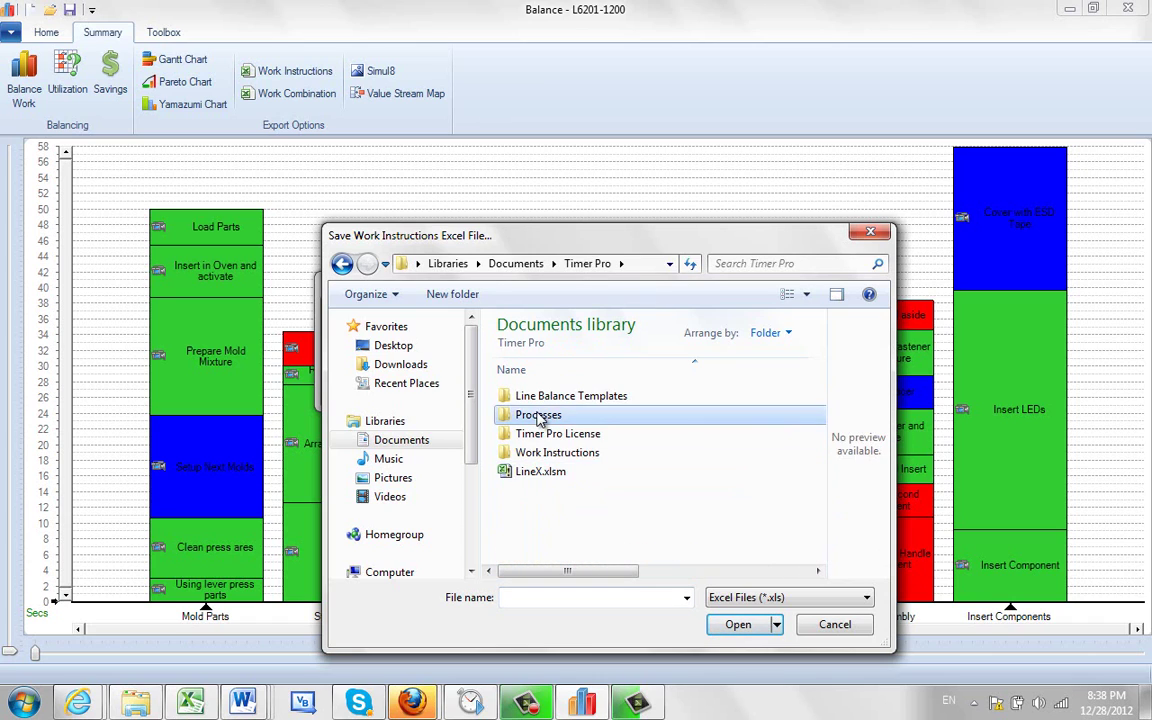
{"action": "double_click", "coordinate": [540, 398]}
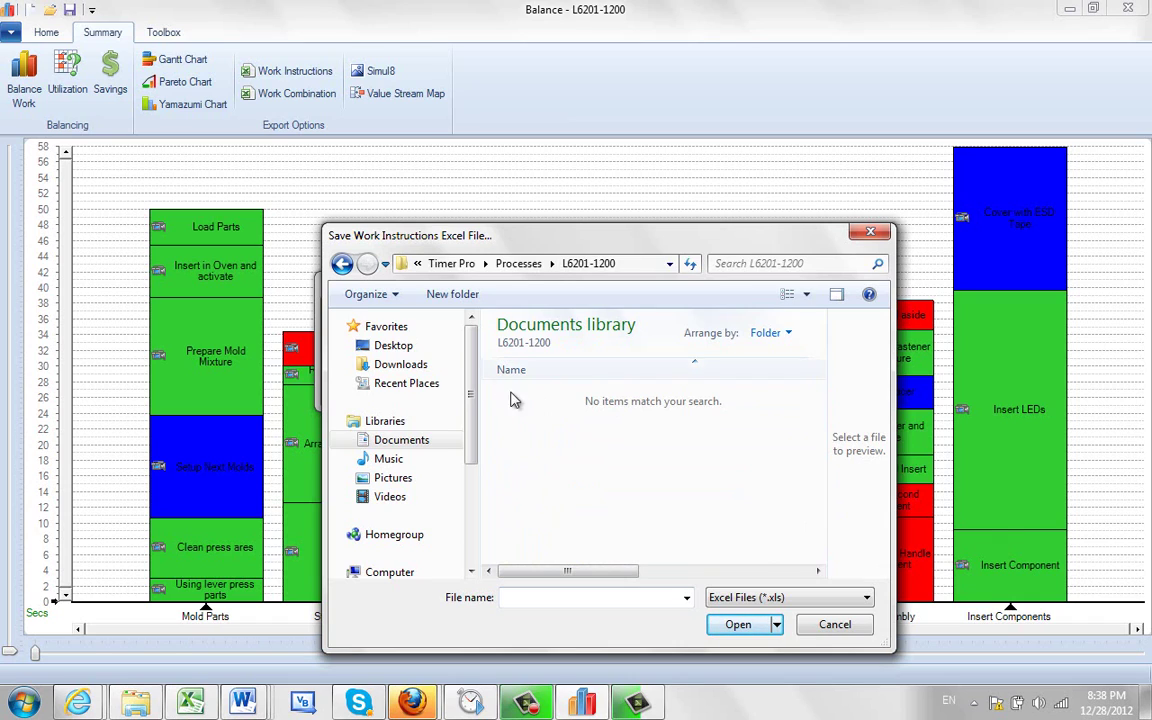
{"action": "left_click", "coordinate": [520, 598]}
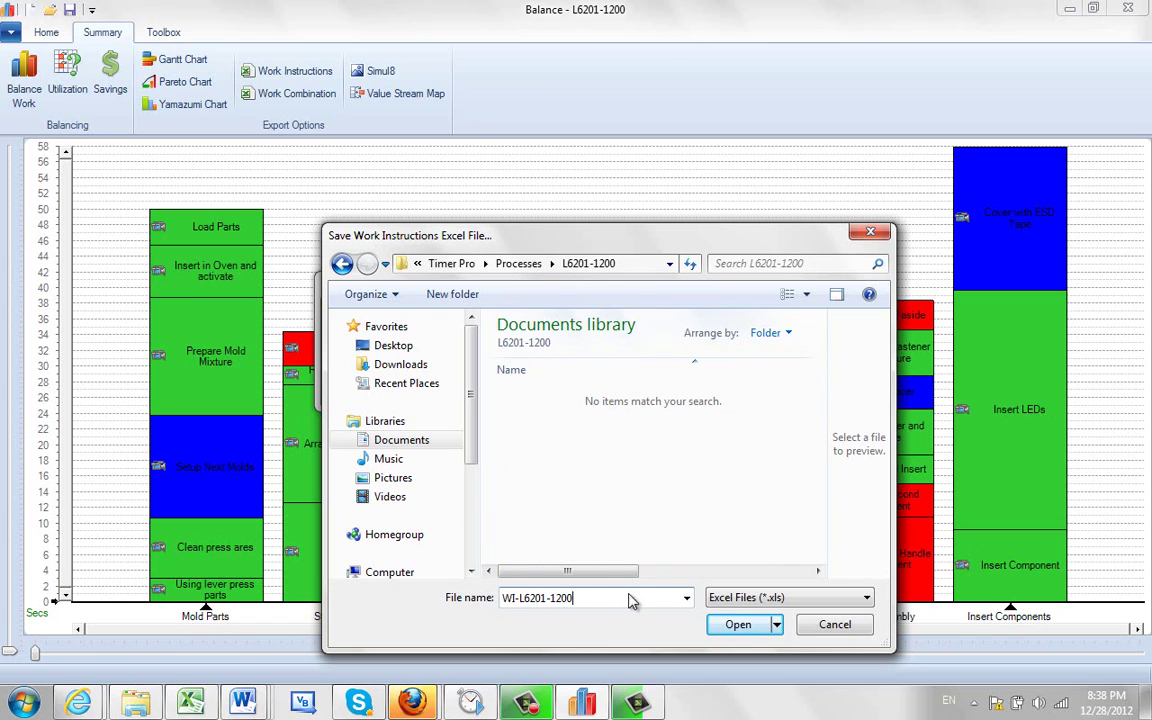
{"action": "left_click", "coordinate": [741, 626]}
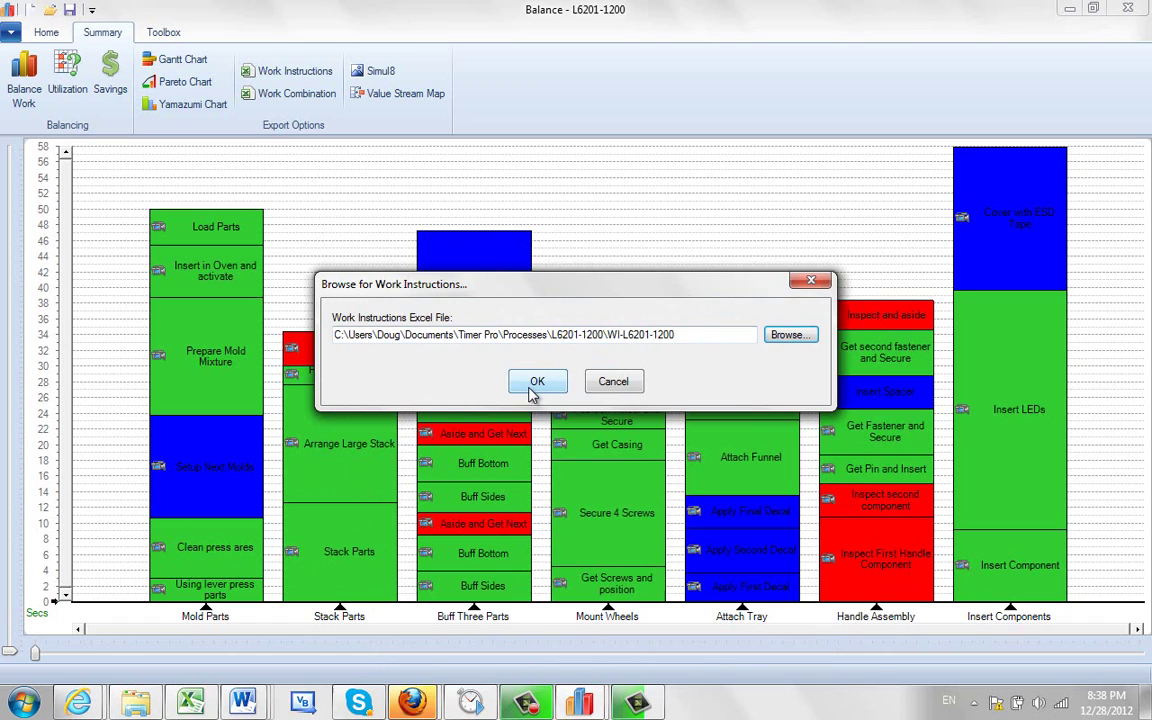
{"action": "left_click", "coordinate": [537, 385]}
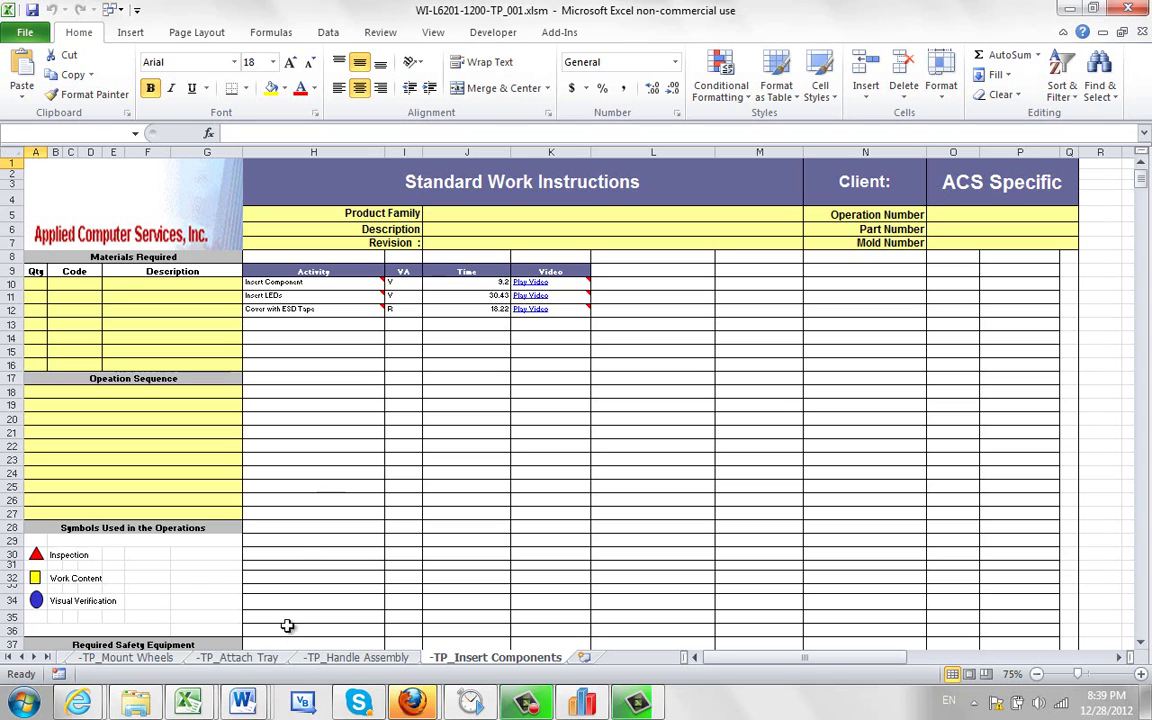
- Review the exported activity sheets for Handle Assembly, Attach Tray, Mount Wheels, Stack Parts and Buff Three Parts
{"action": "left_click", "coordinate": [327, 660]}
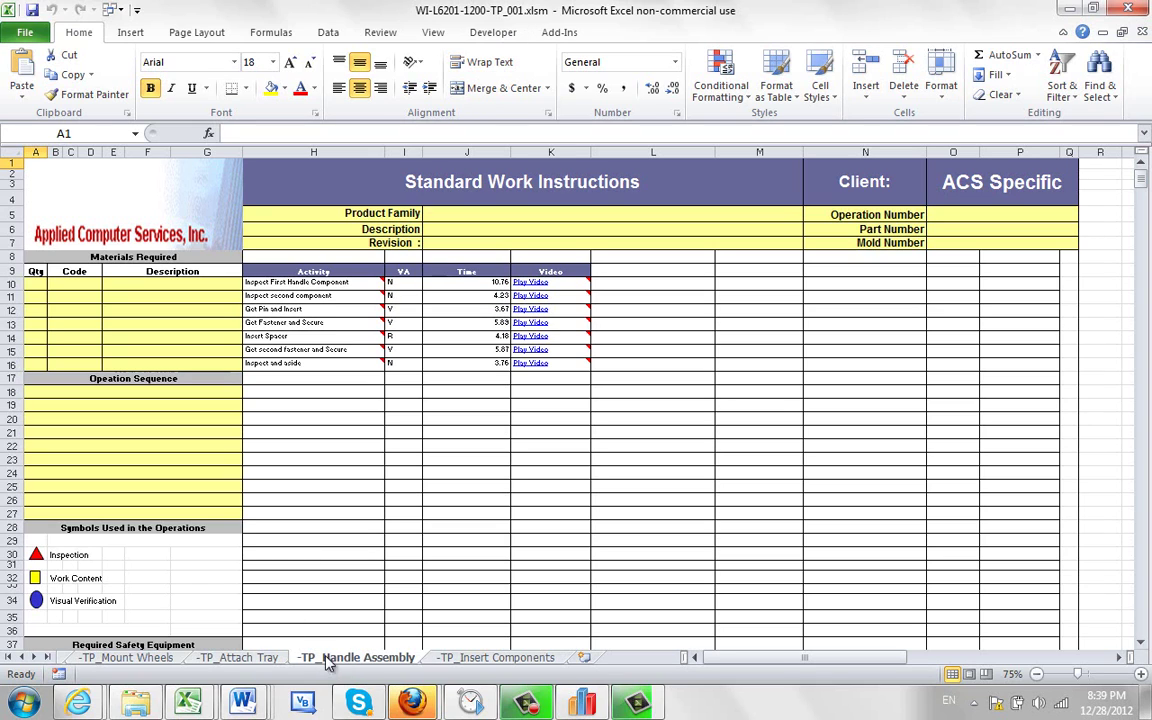
{"action": "left_click", "coordinate": [239, 658]}
{"action": "left_click", "coordinate": [145, 658]}
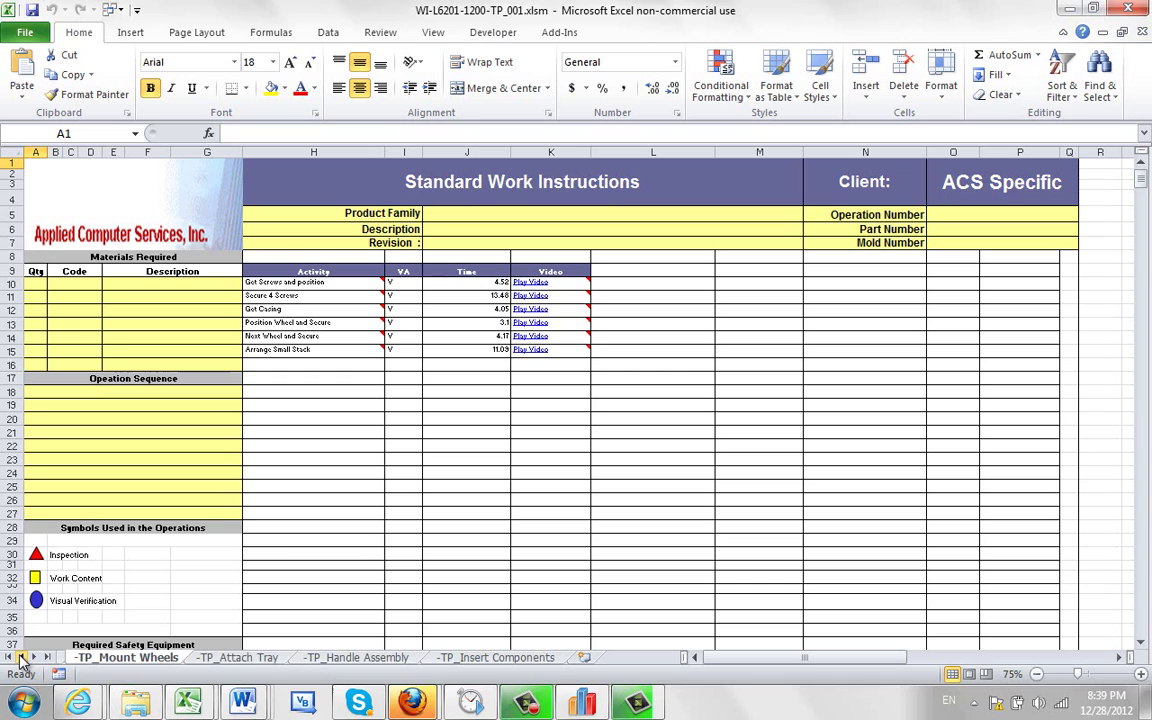
{"action": "left_click", "coordinate": [20, 657]}
{"action": "left_click", "coordinate": [20, 657]}
{"action": "left_click", "coordinate": [112, 658]}
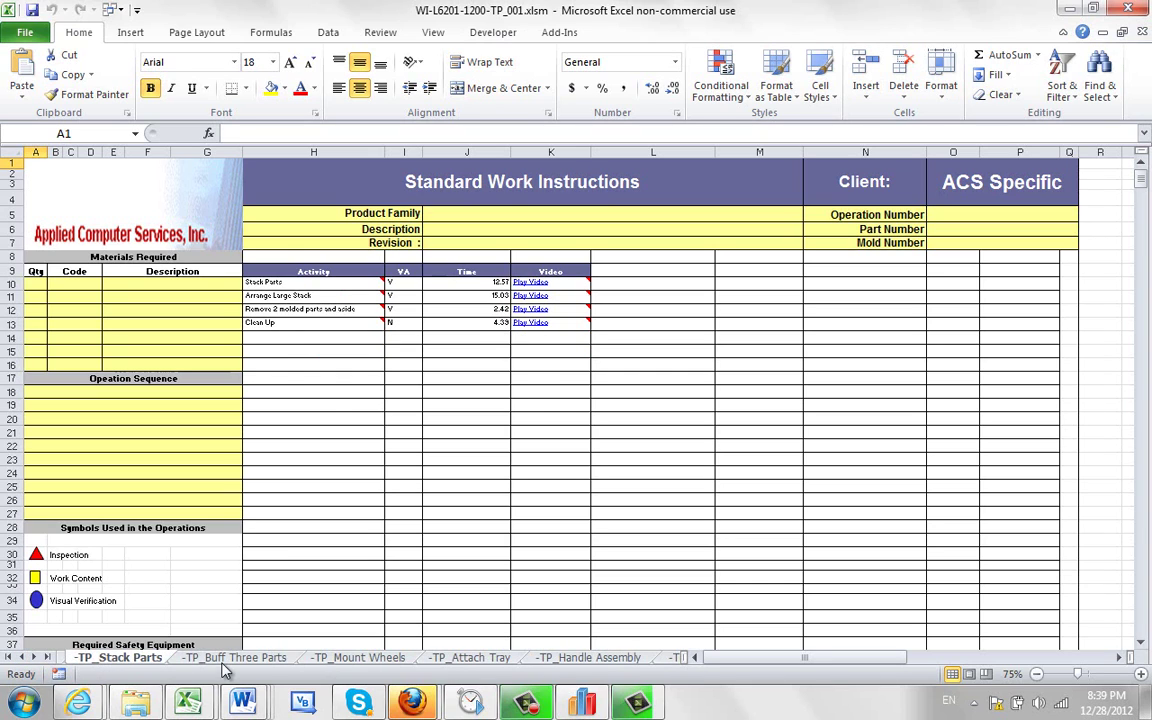
{"action": "left_click", "coordinate": [228, 658]}
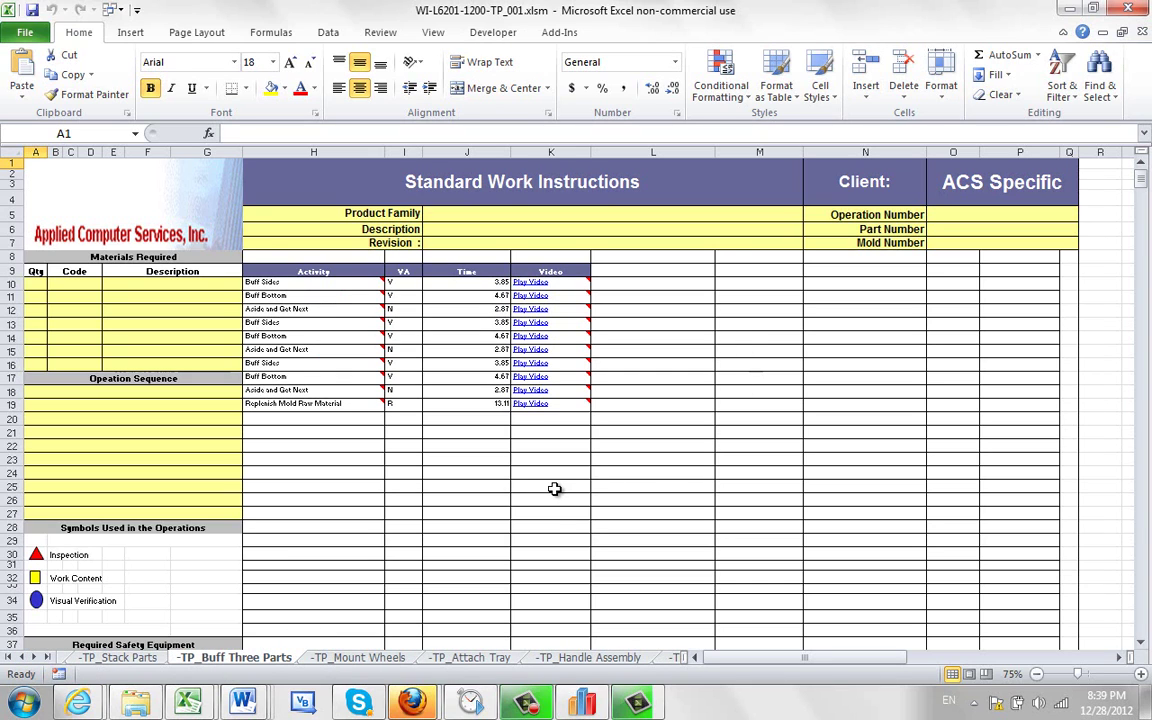
- Play the Secure 4 Screws video from the Mount Wheels sheet, and close the video window
{"action": "left_click", "coordinate": [374, 660]}
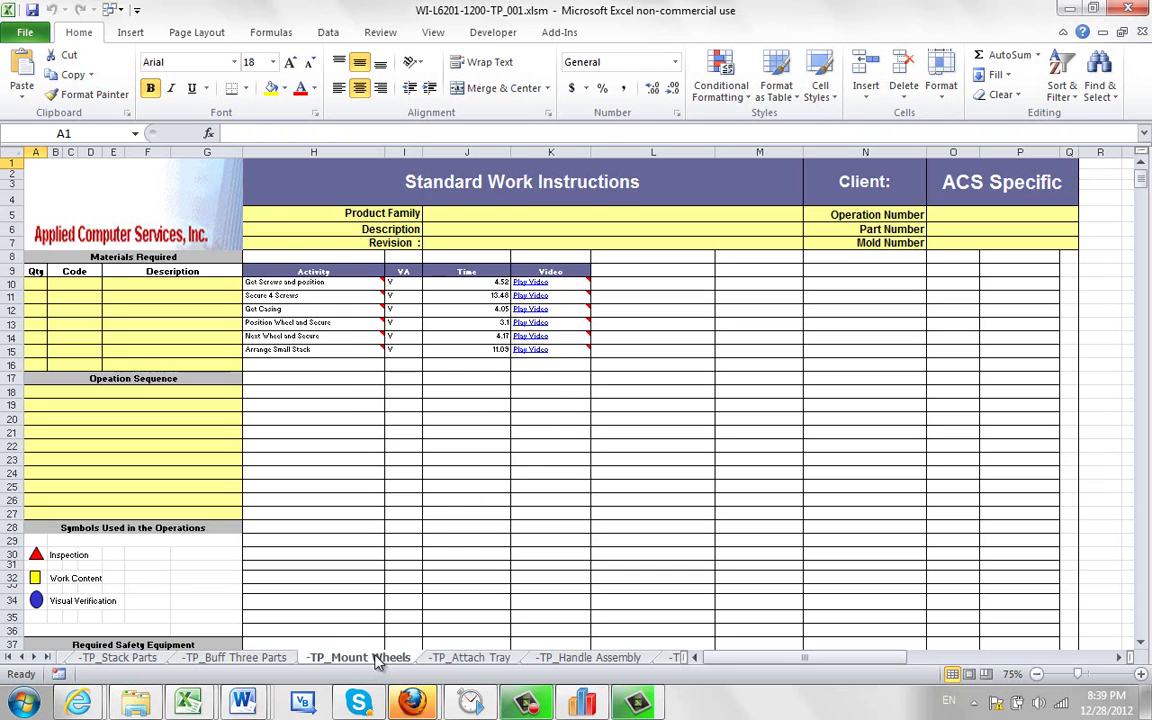
{"action": "left_click", "coordinate": [530, 295]}
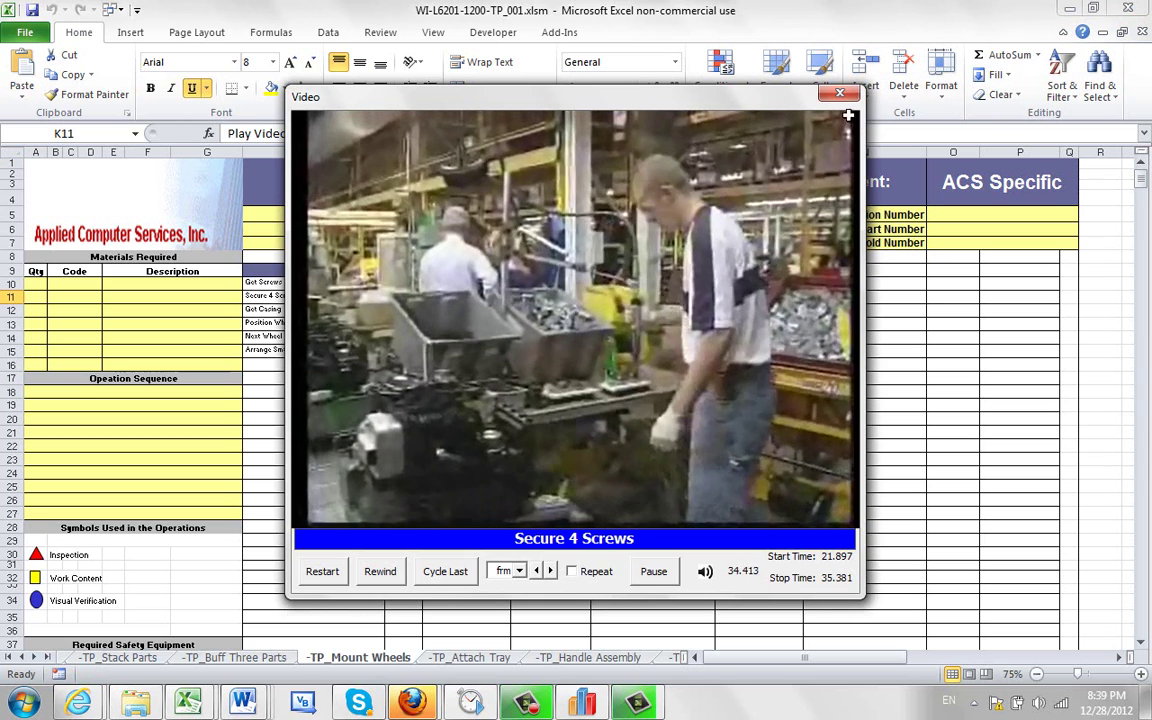
{"action": "left_click", "coordinate": [840, 95]}
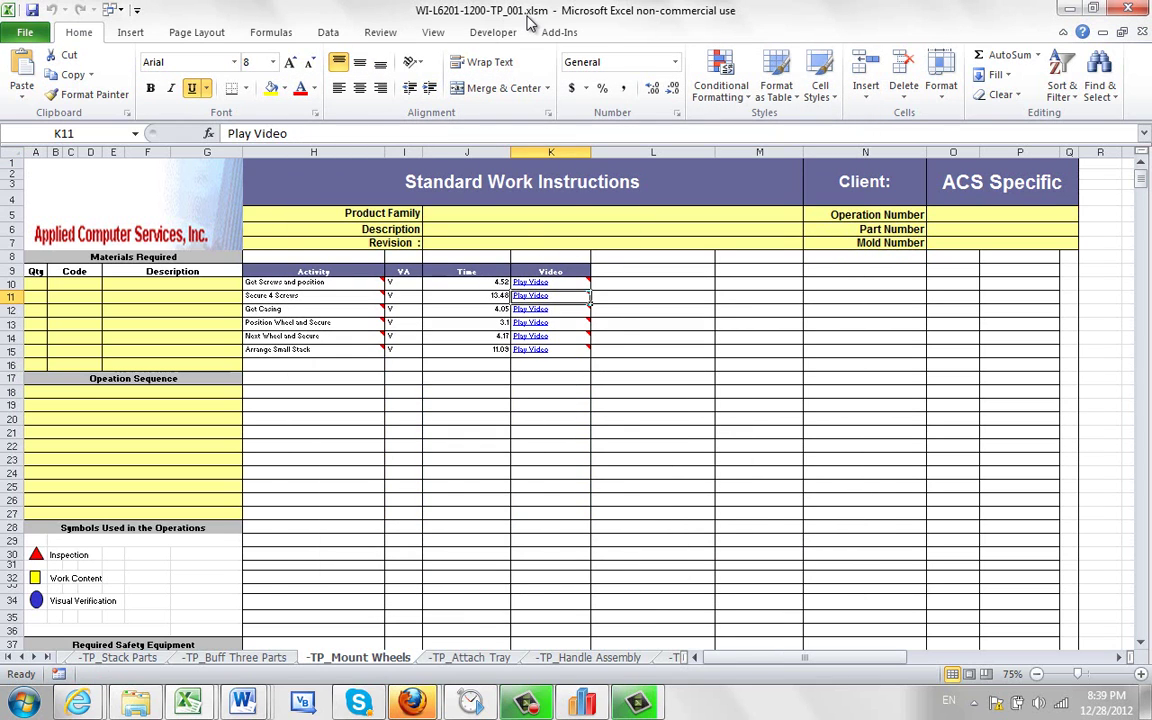
- Close the WI-L6201-1200-TP_001 workbook and switch back to the Balance application
{"action": "left_click", "coordinate": [25, 32]}
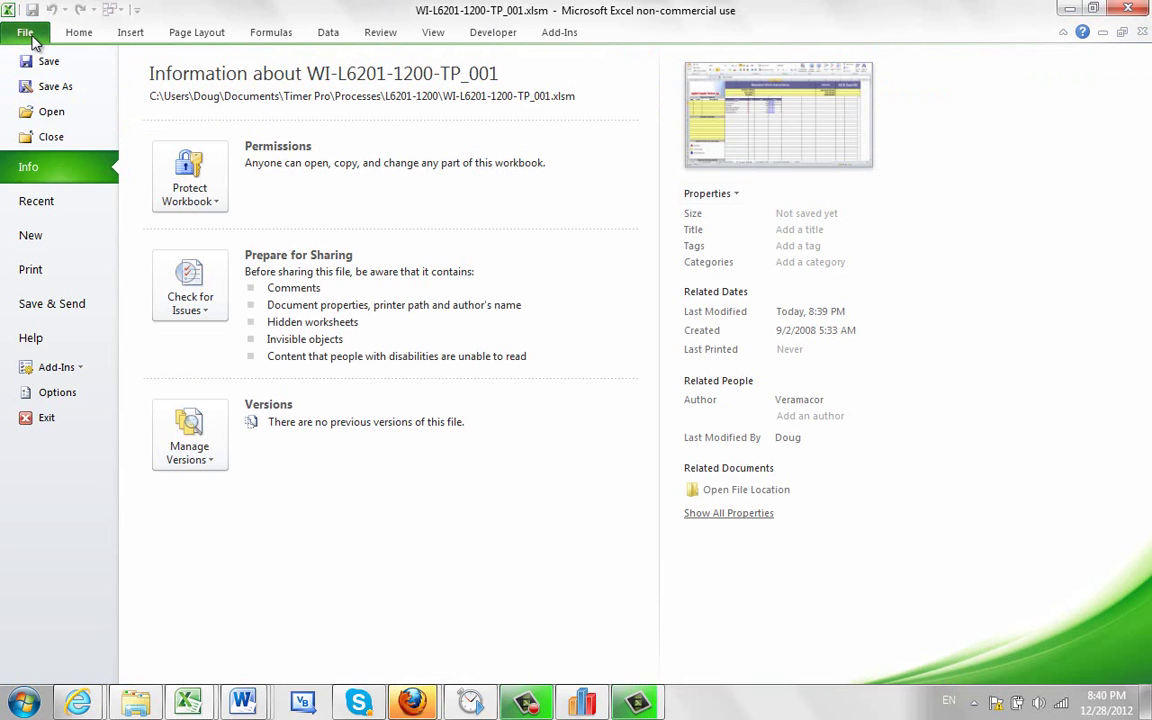
{"action": "left_click", "coordinate": [45, 137]}
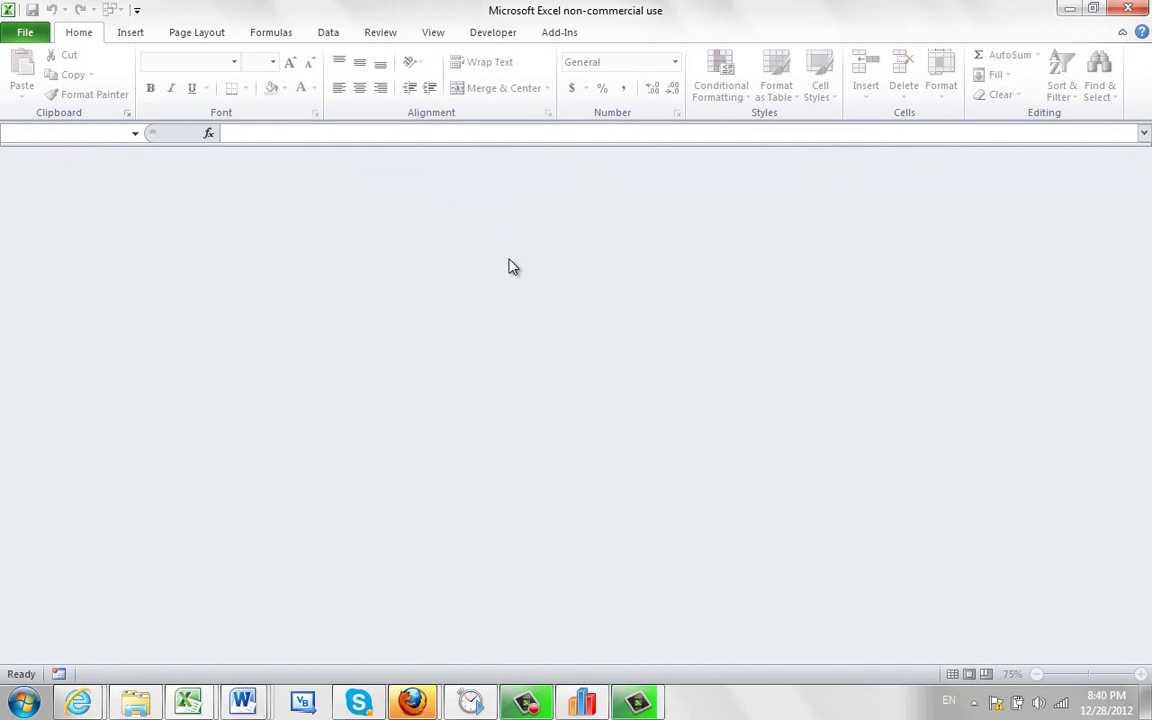
{"action": "left_click", "coordinate": [582, 702]}
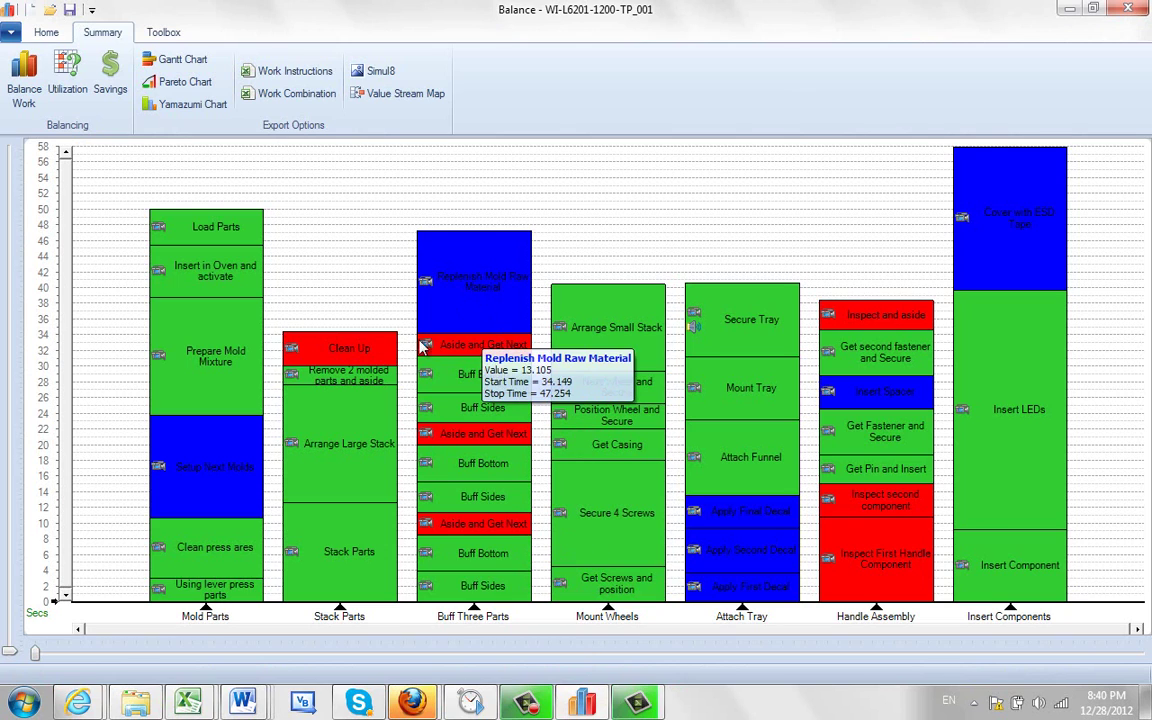
- Move Replenish Mold Raw Material to the bottom of Mount Wheels, and stack Get Screws and position and Secure 4 Screws atop Buff Three Parts
{"action": "left_click", "coordinate": [434, 255]}
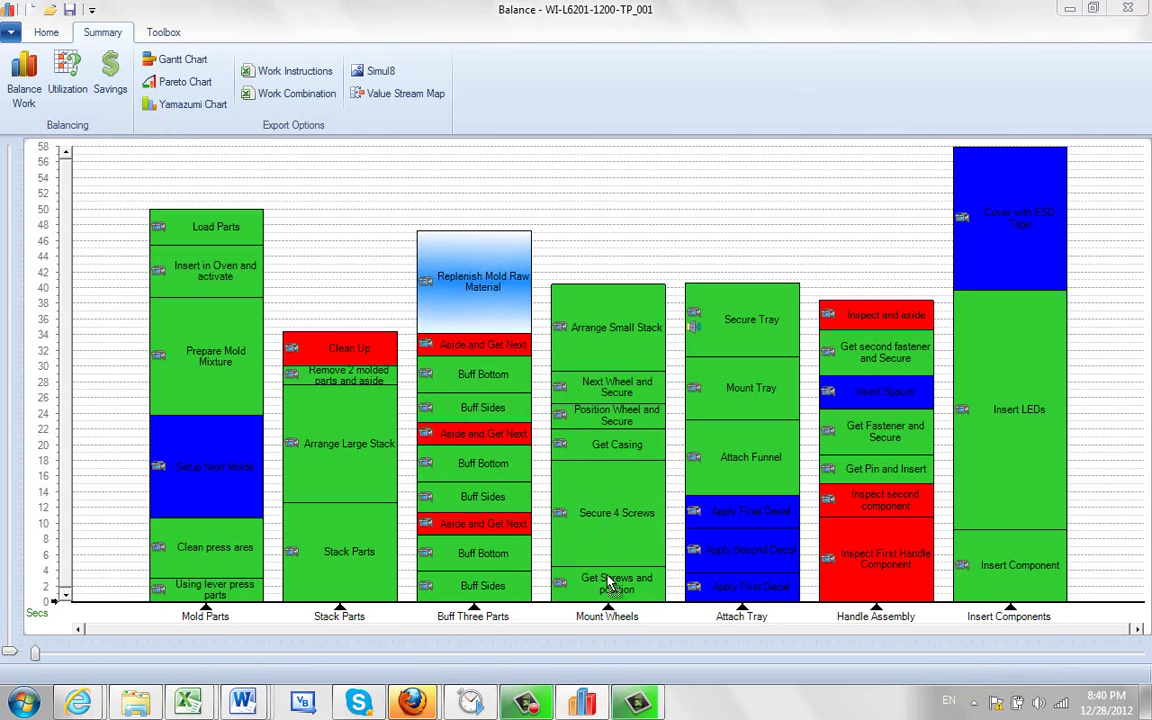
{"action": "left_click_drag", "start_coordinate": [608, 581], "coordinate": [608, 582]}
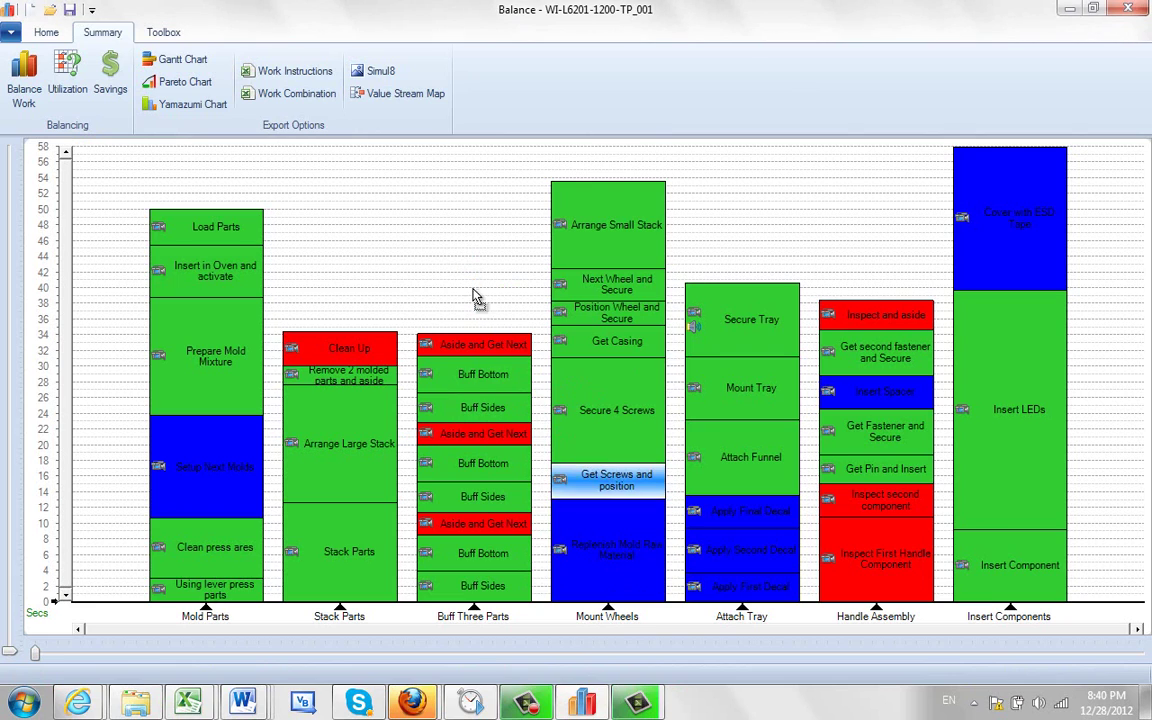
{"action": "left_click_drag", "start_coordinate": [562, 415], "coordinate": [533, 400]}
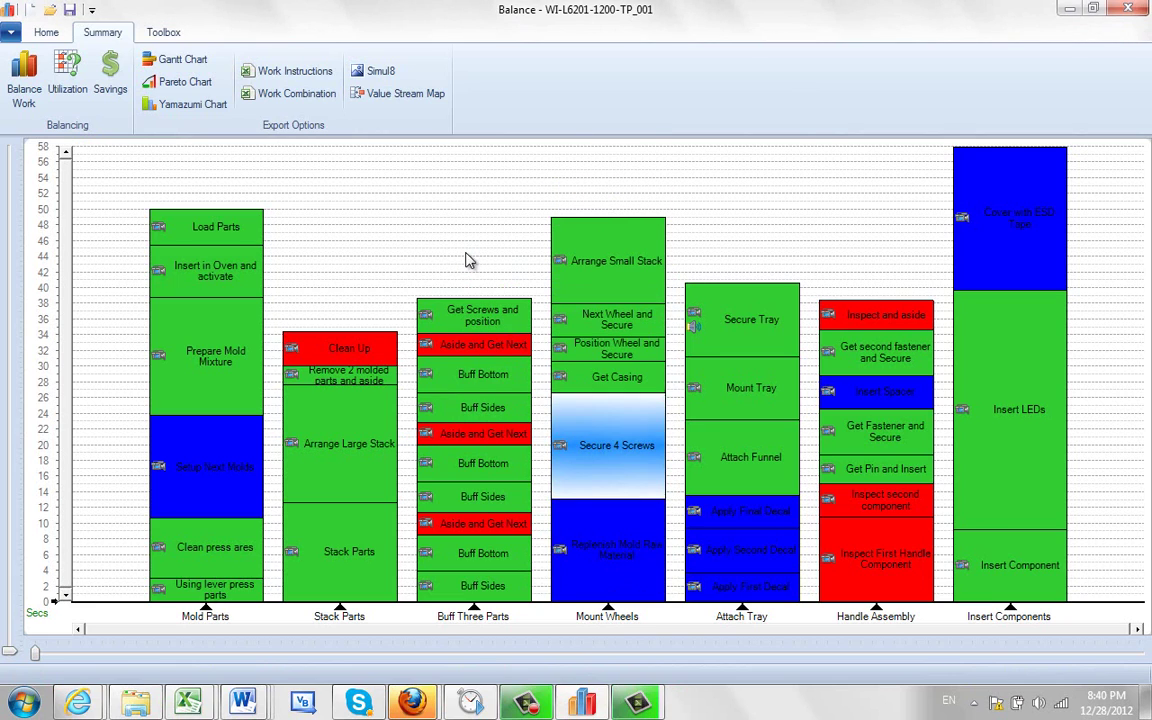
{"action": "left_click_drag", "start_coordinate": [466, 260], "coordinate": [473, 270]}
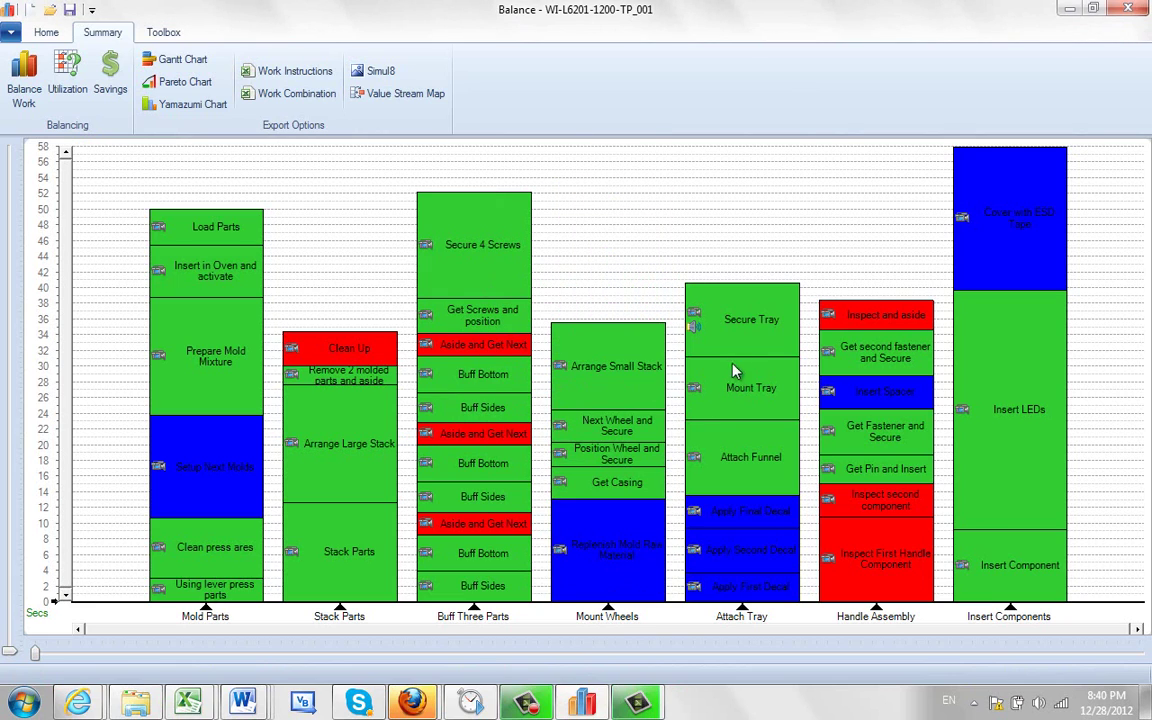
- Add a non-value-added activity "Added fro Demo" with a time of 5 to the Mount Wheels station
{"action": "right_click", "coordinate": [580, 214]}
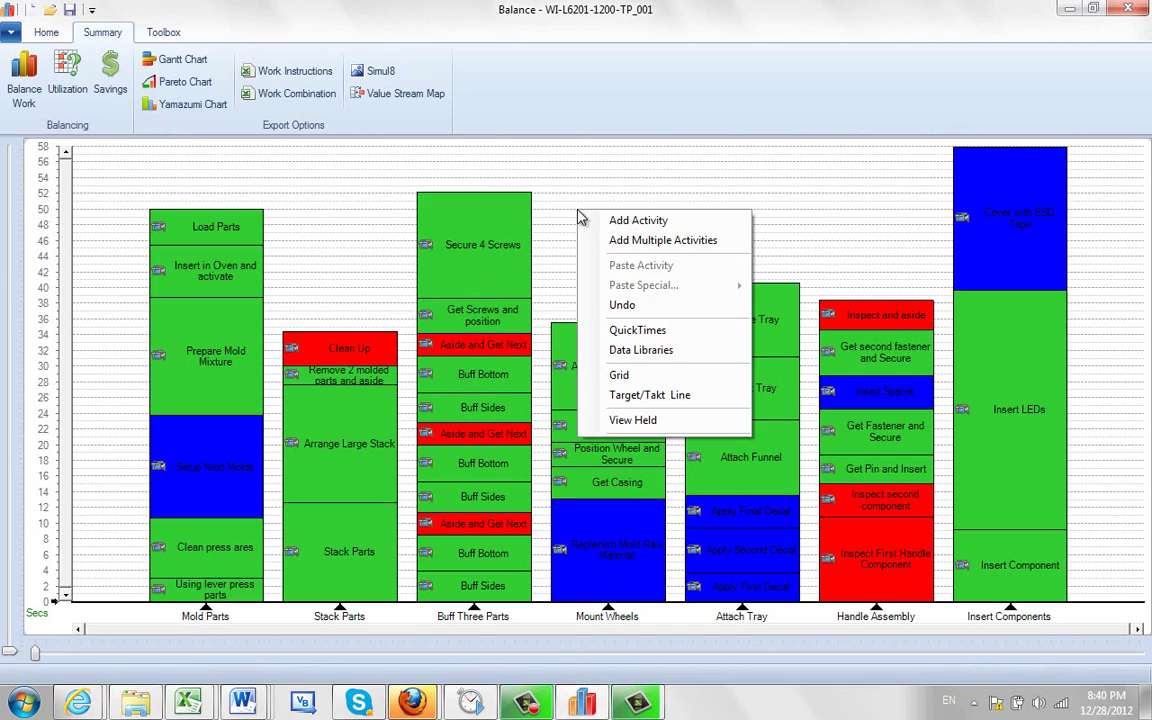
{"action": "left_click", "coordinate": [652, 224]}
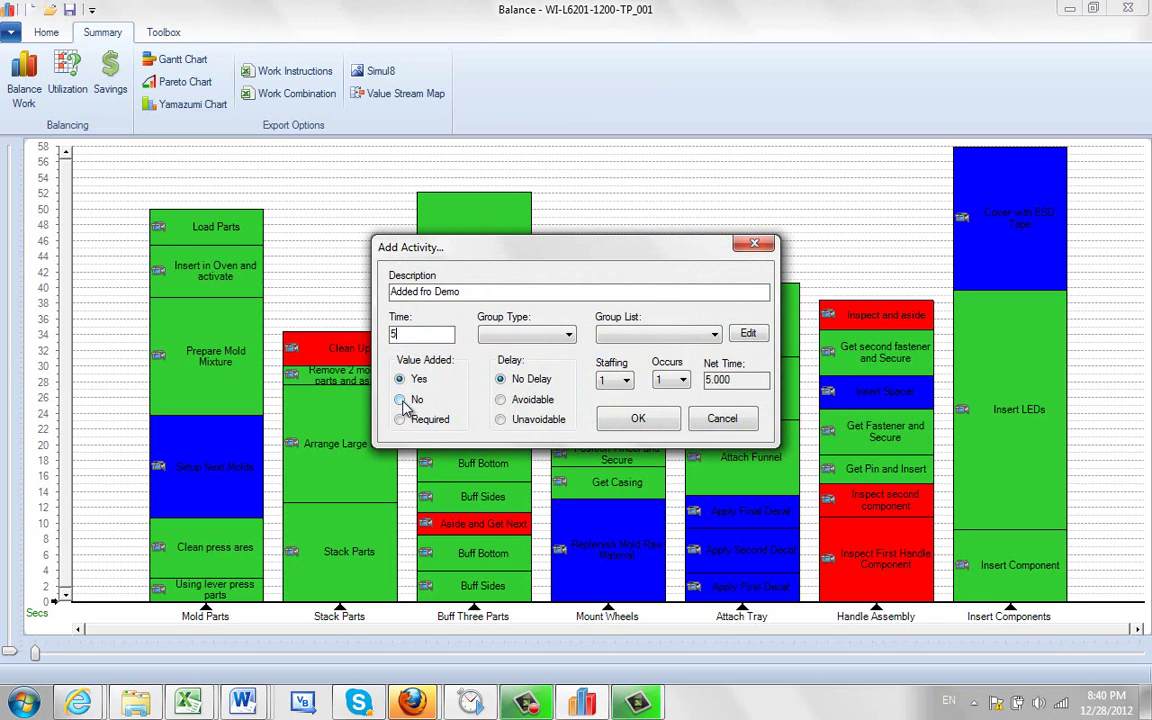
{"action": "left_click", "coordinate": [636, 419]}
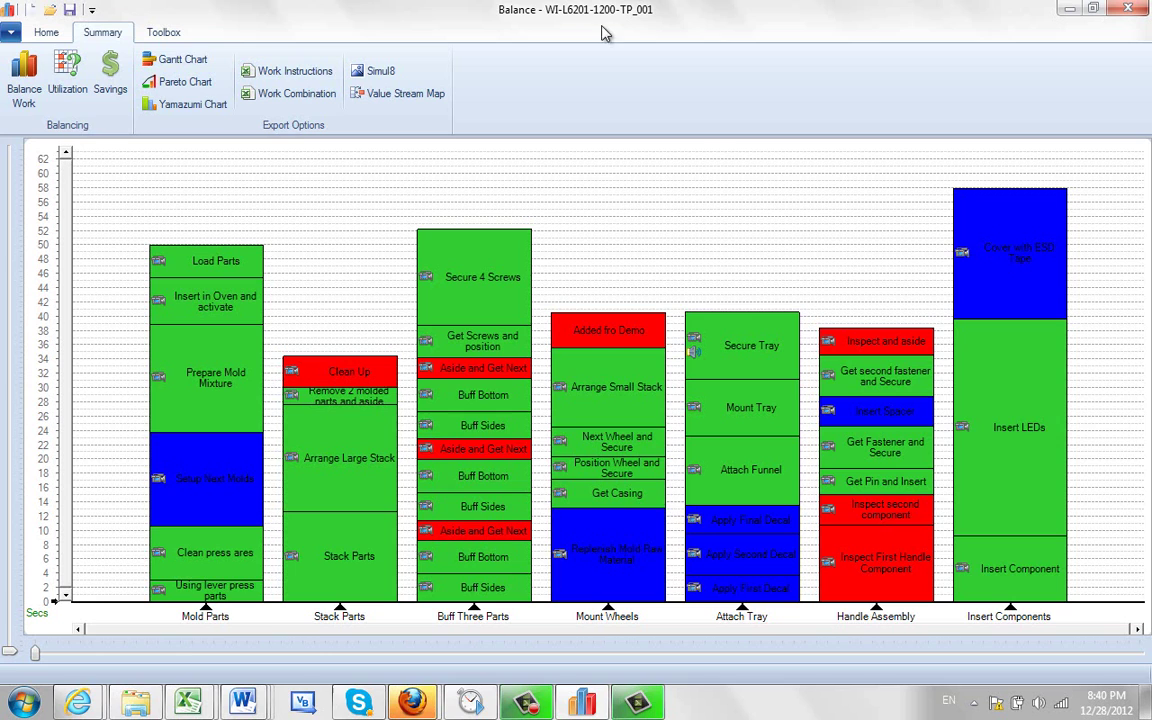
- Export the revised work instructions again, using WI-L6201-1200-TP_001.xlsm in the L6201-1200 folder as the Excel file
{"action": "left_click", "coordinate": [293, 75]}
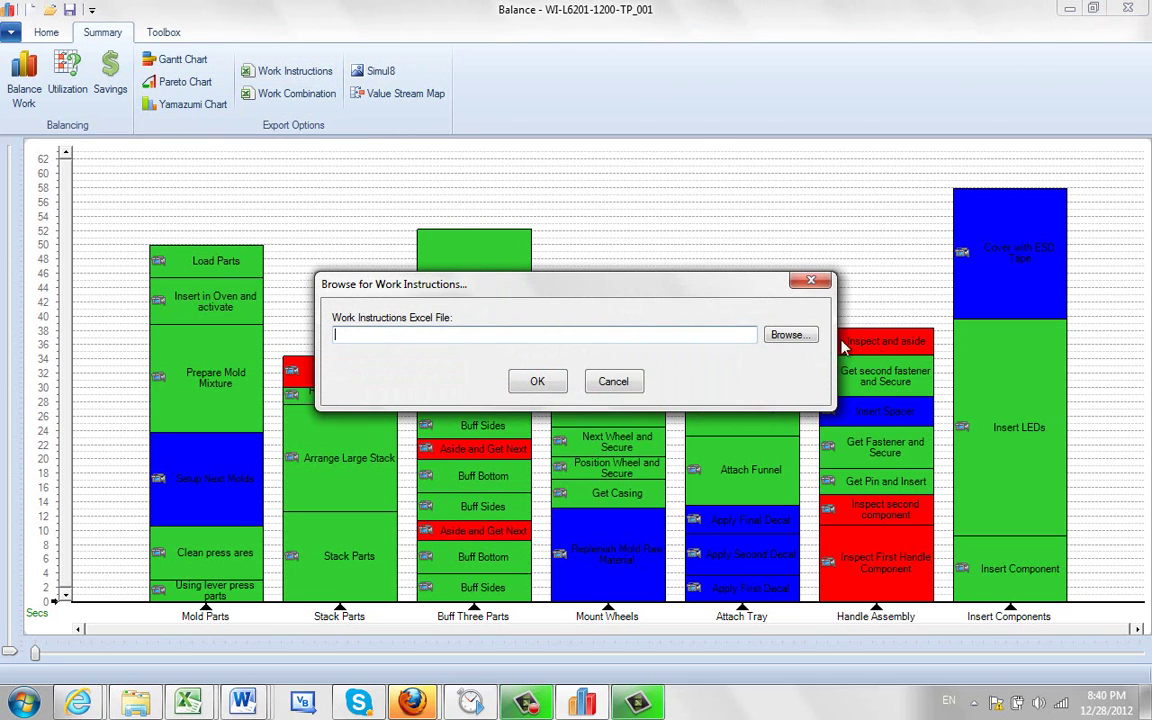
{"action": "left_click", "coordinate": [795, 335]}
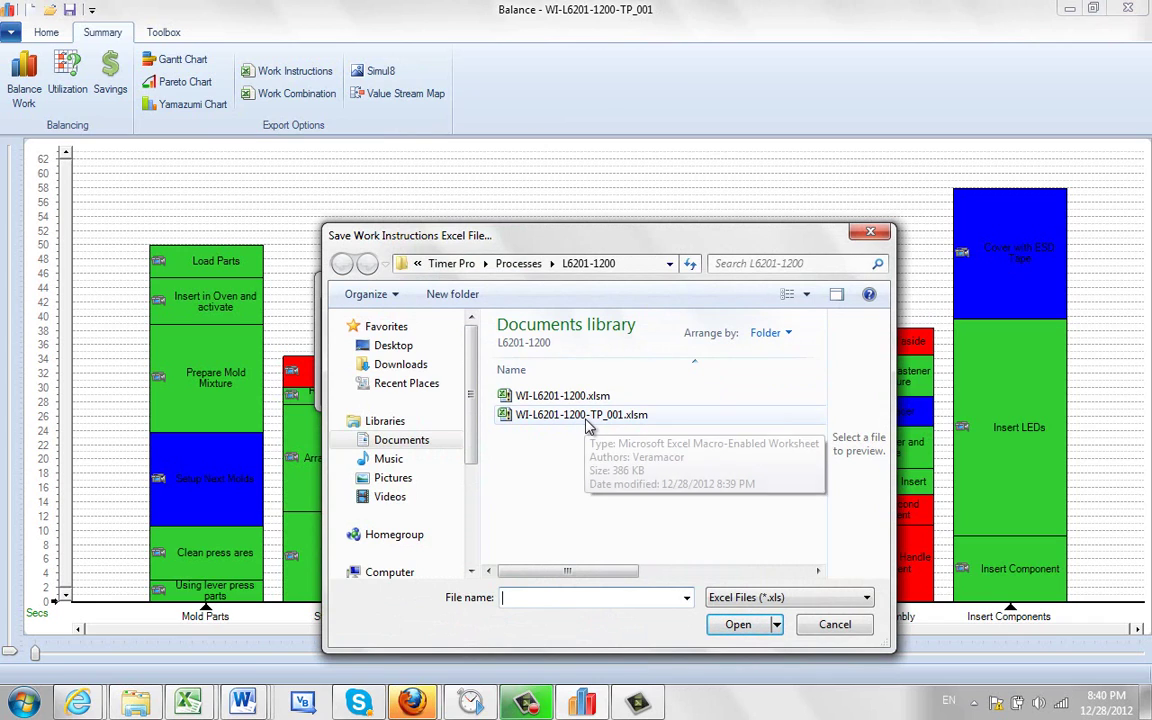
{"action": "left_click", "coordinate": [598, 424]}
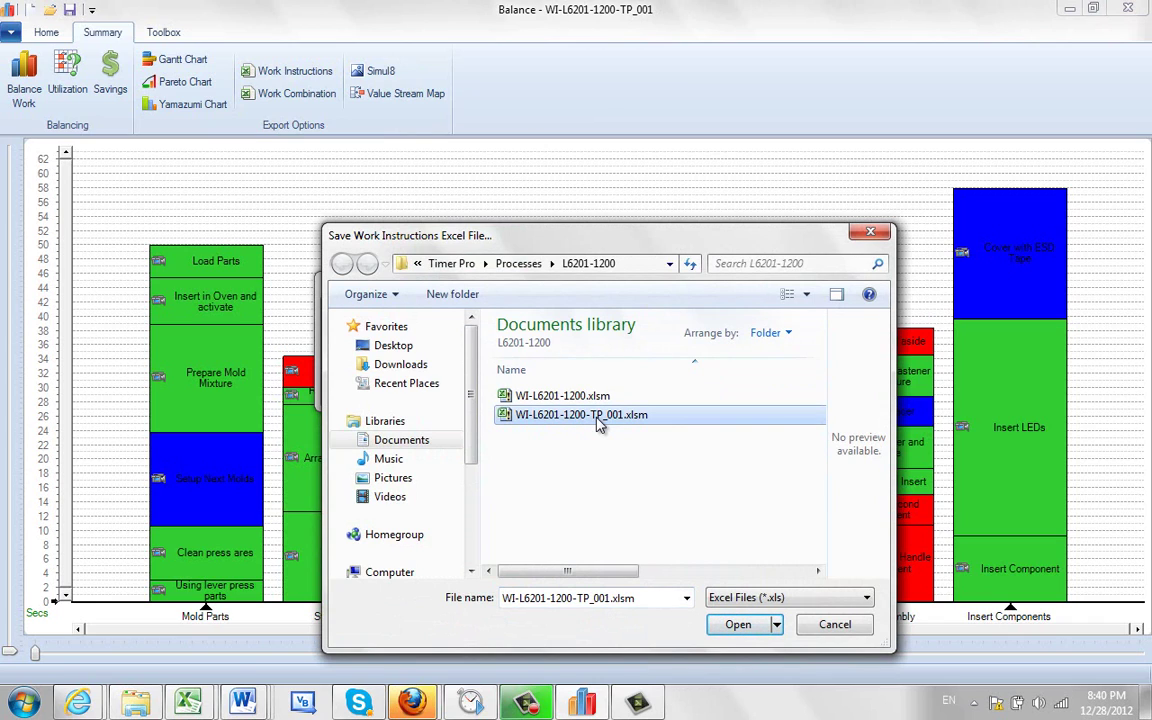
{"action": "left_click", "coordinate": [750, 624]}
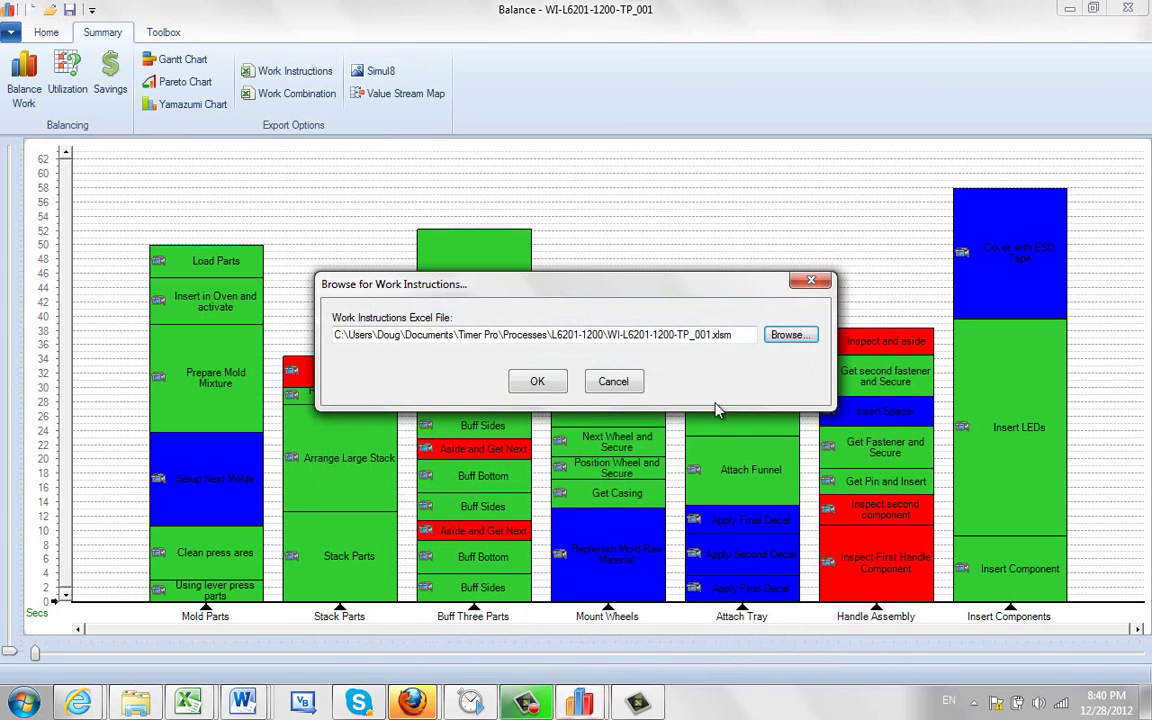
{"action": "left_click_drag", "start_coordinate": [735, 336], "coordinate": [676, 334]}
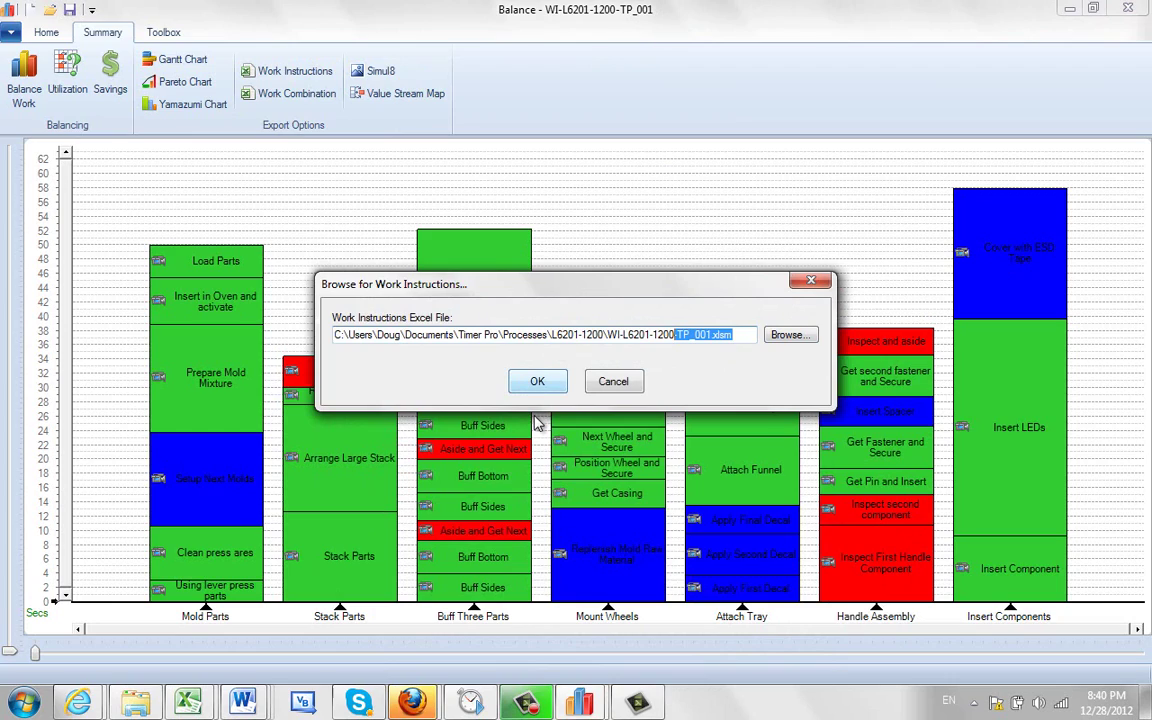
{"action": "left_click", "coordinate": [540, 385]}
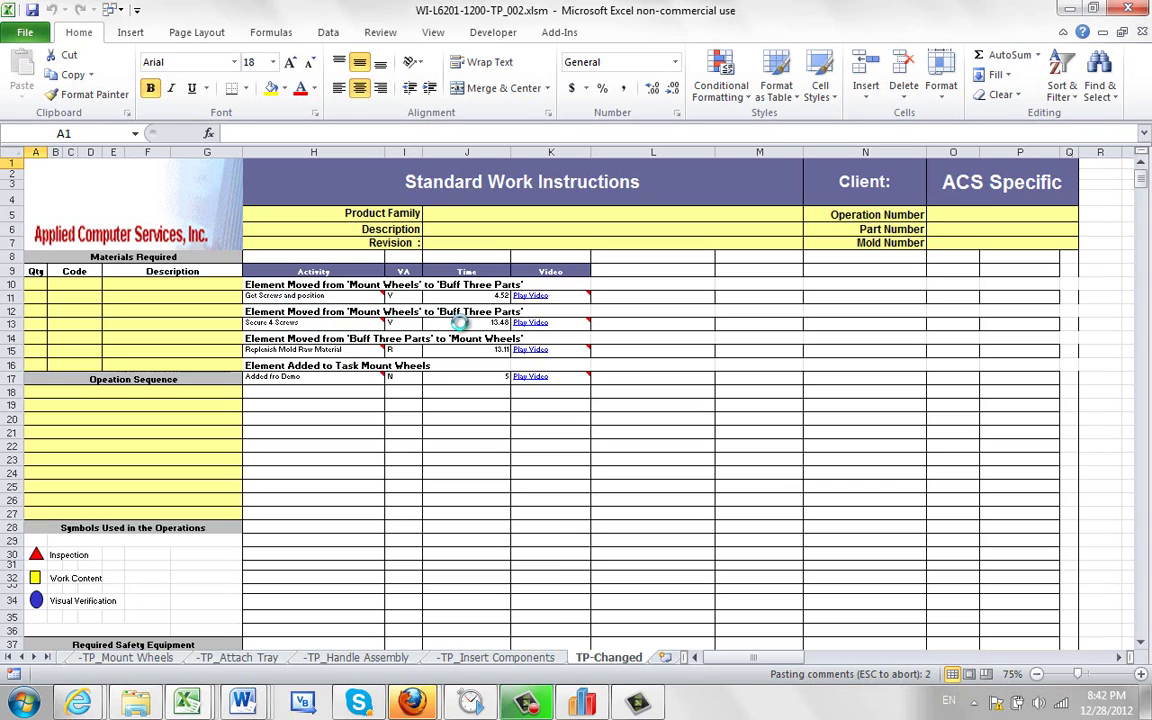
- Examine the moved and added elements on the TP-Changed sheet and the new Mount Wheels activity, and return to the Balance chart
{"action": "mouse_move", "coordinate": [287, 357]}
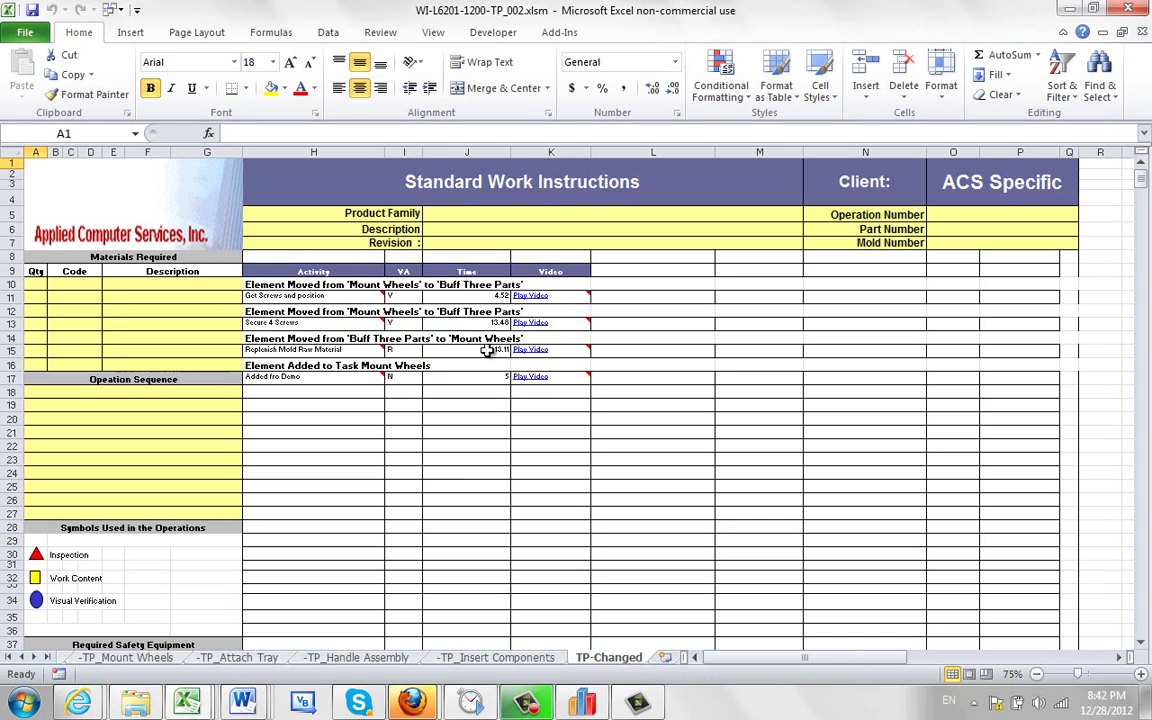
{"action": "mouse_move", "coordinate": [318, 384]}
{"action": "left_click", "coordinate": [145, 658]}
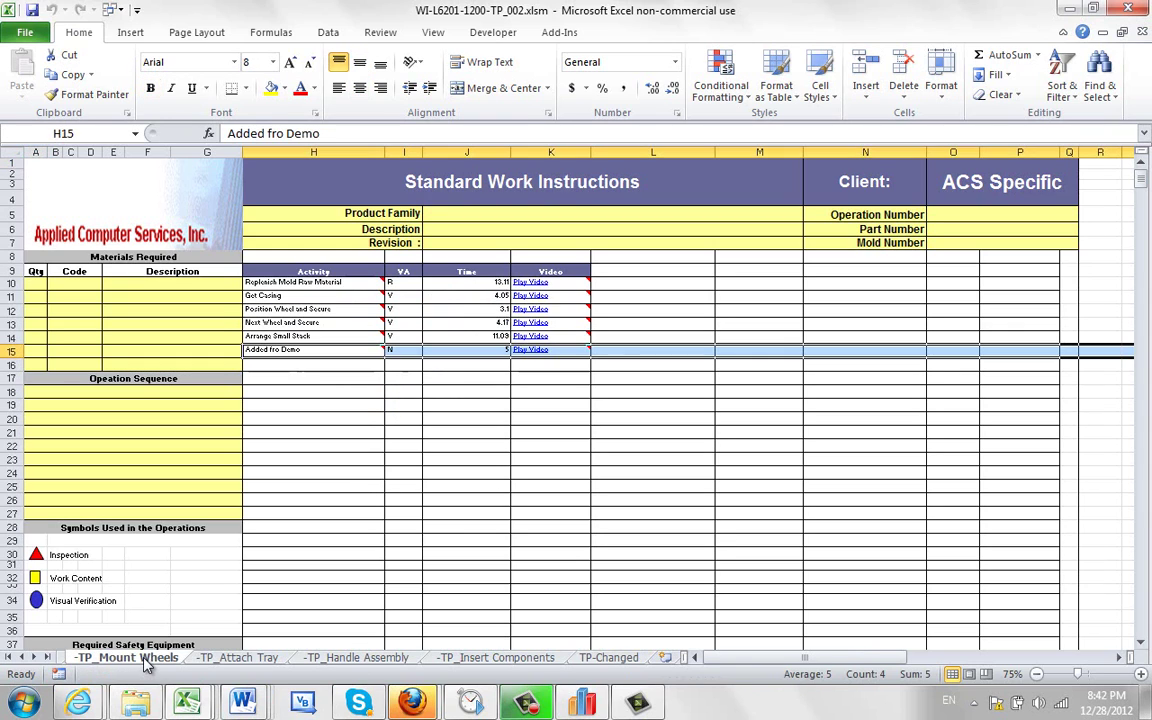
{"action": "left_click", "coordinate": [293, 351]}
{"action": "left_click", "coordinate": [503, 351]}
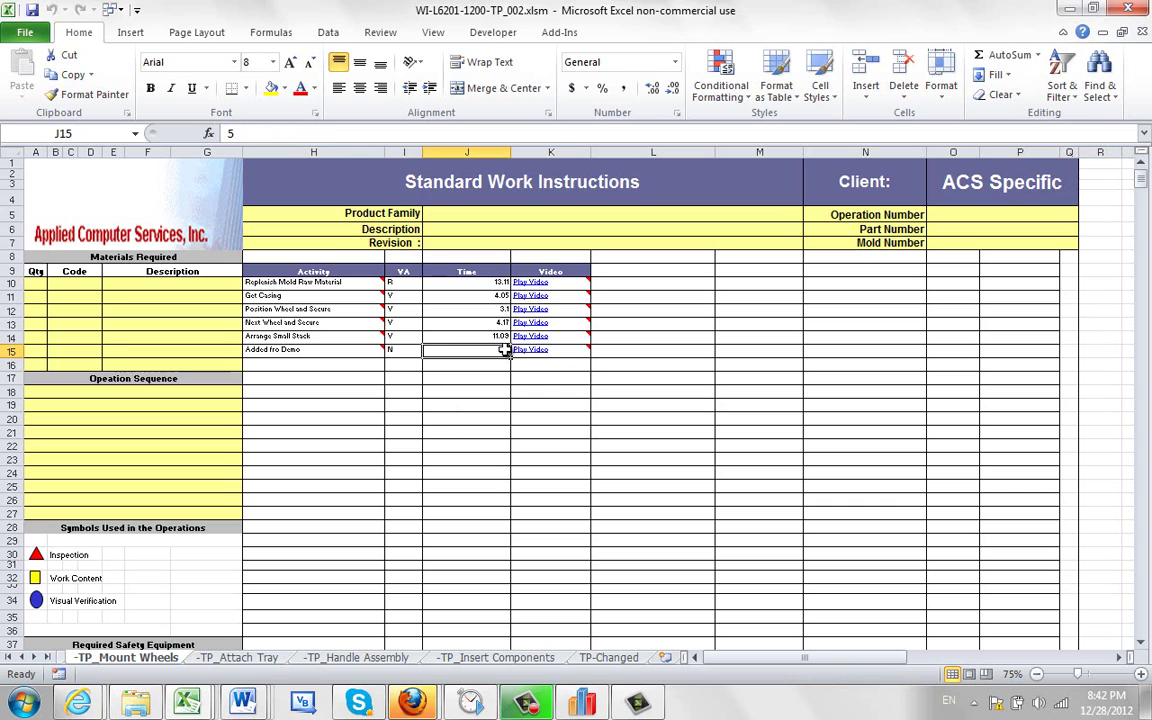
{"action": "left_click", "coordinate": [609, 658]}
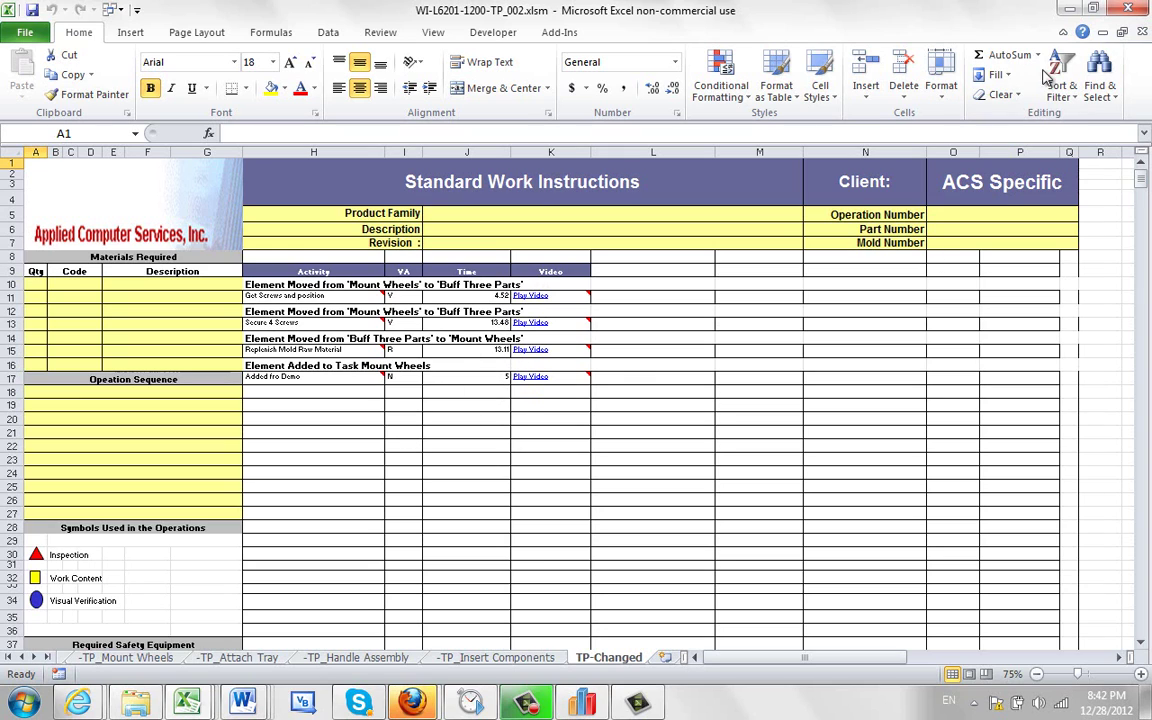
{"action": "left_click", "coordinate": [1065, 9]}
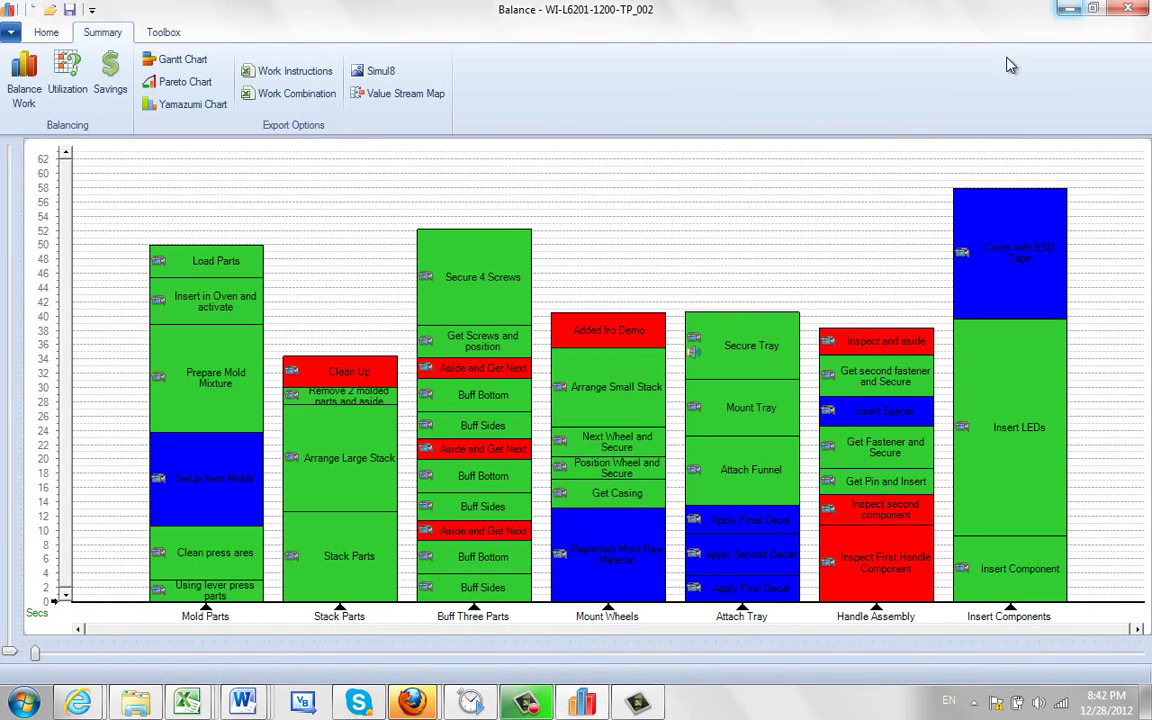